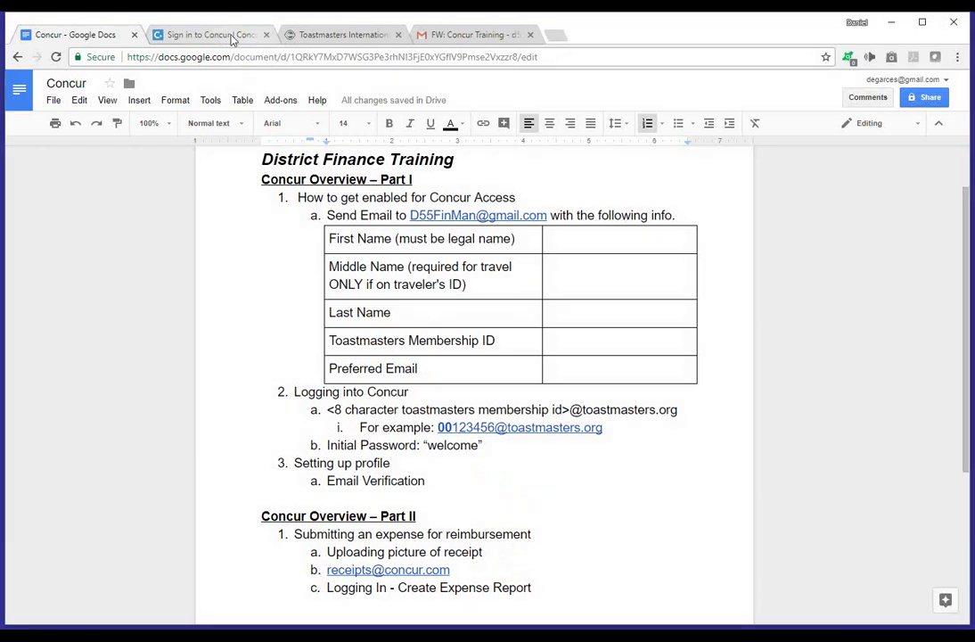
# On the Concur sign-in page, confirm the Toastmasters user name and enter the account password.
pyautogui.click(214, 34)
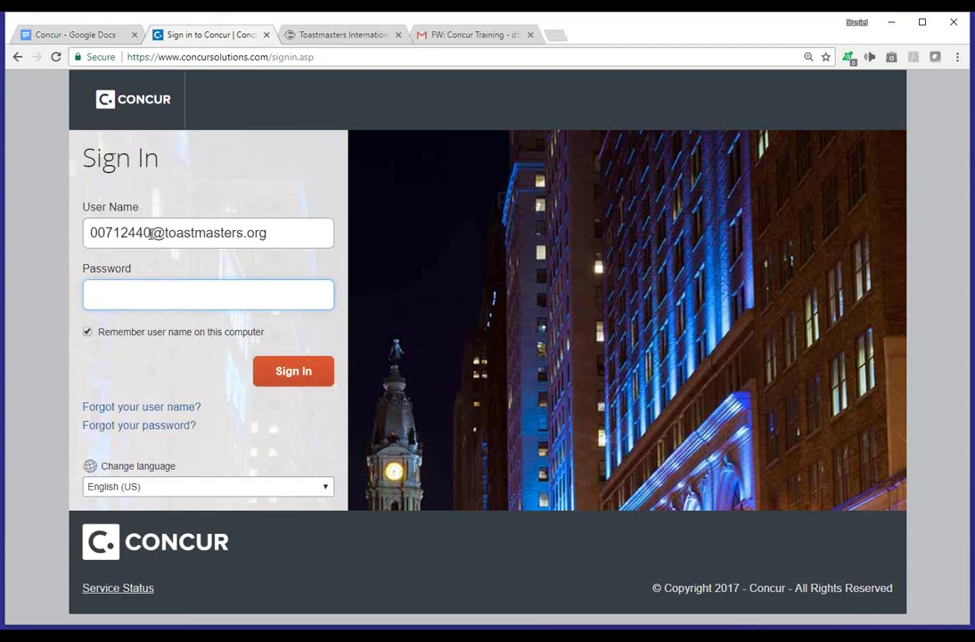
pyautogui.moveTo(149, 231); pyautogui.dragTo(87, 232)
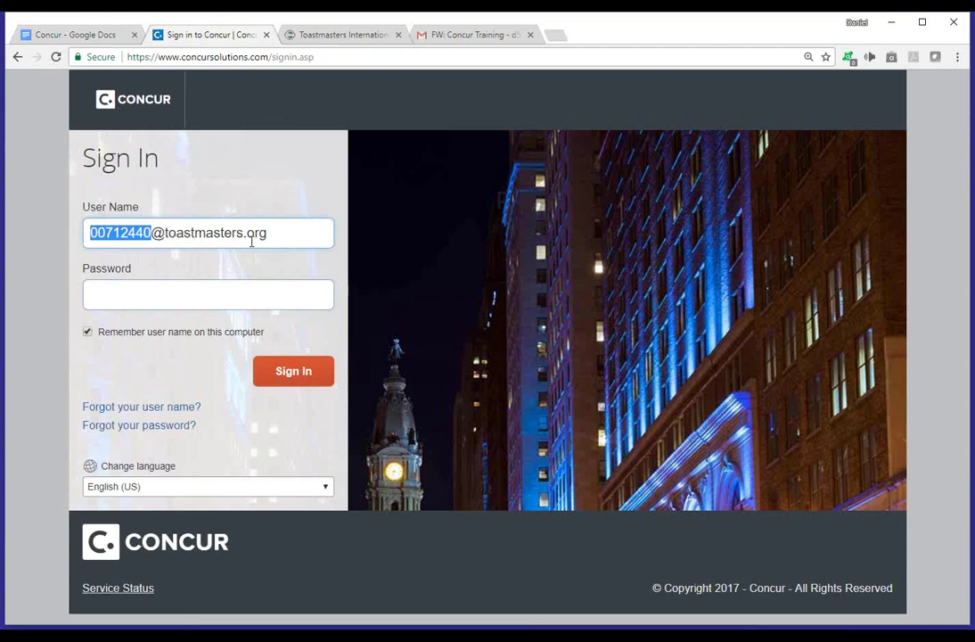
pyautogui.click(180, 289)
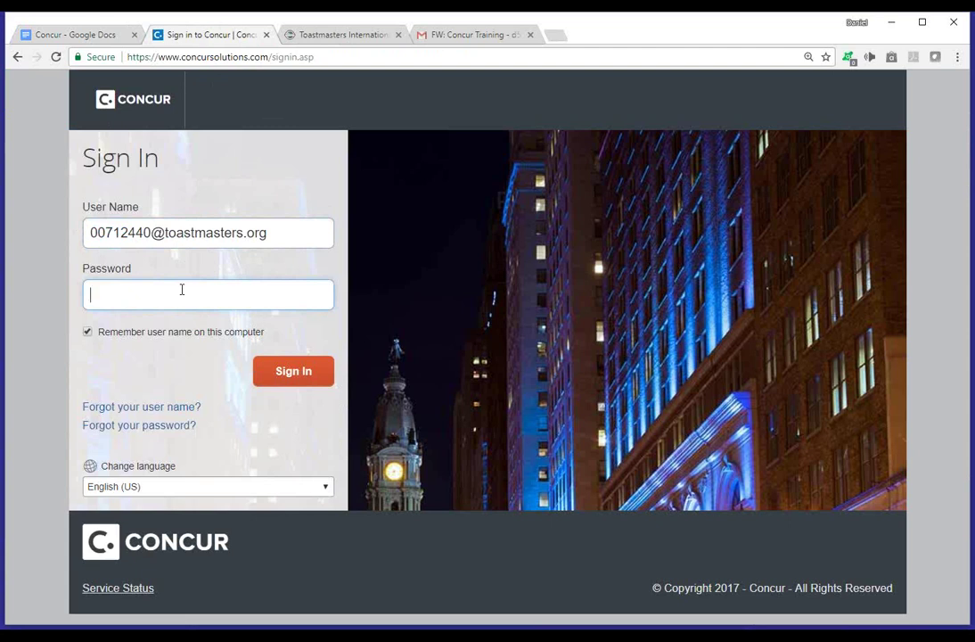
pyautogui.write('••••••••••')
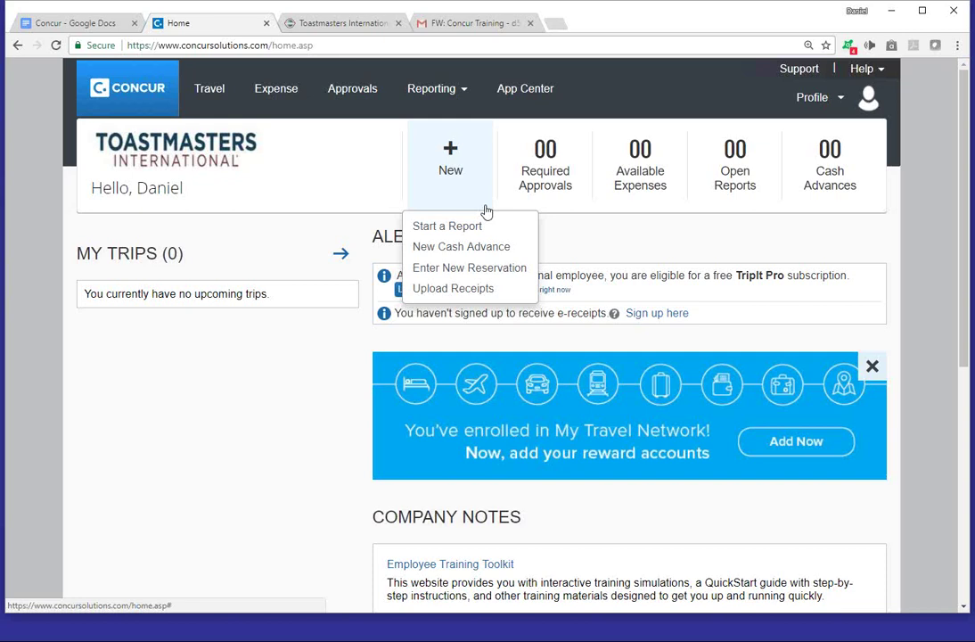
# Complete sign-in so the Concur home page with open reports and expenses appears.
pyautogui.click(516, 250)
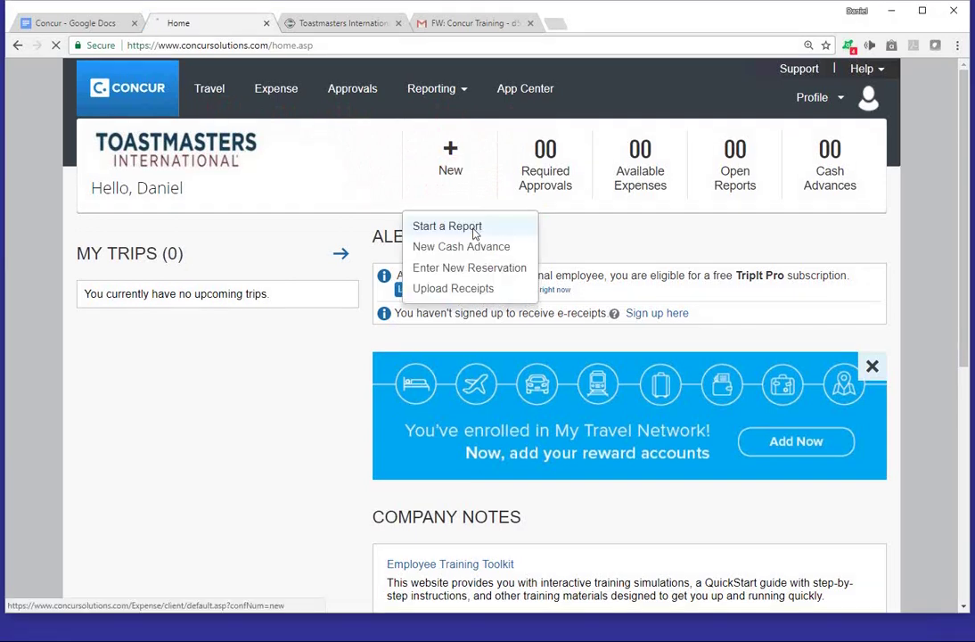
# Start a new expense report and name it 'Open House'.
pyautogui.click(475, 244)
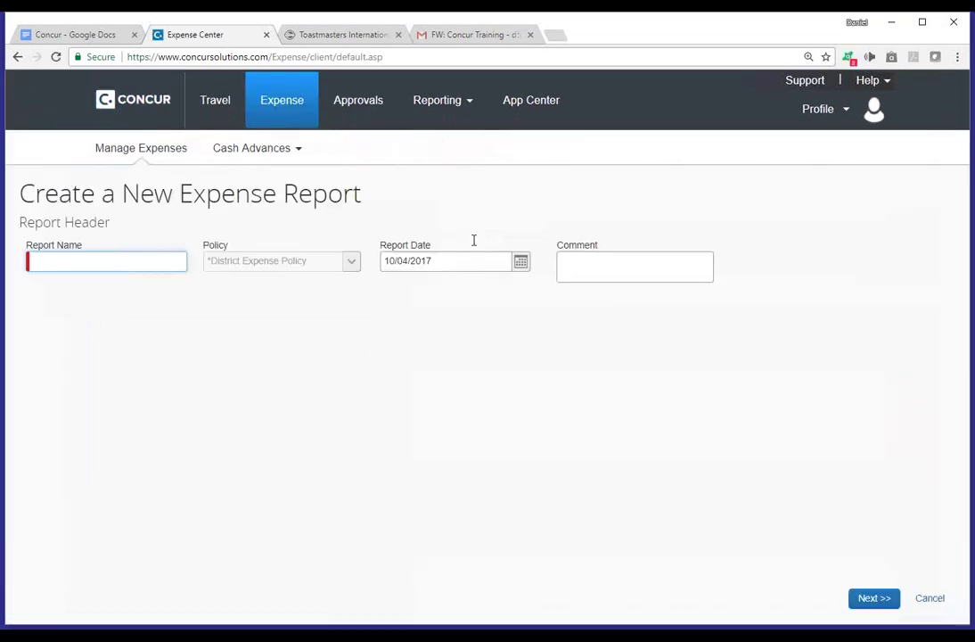
pyautogui.write('Open House')
pyautogui.click(577, 260)
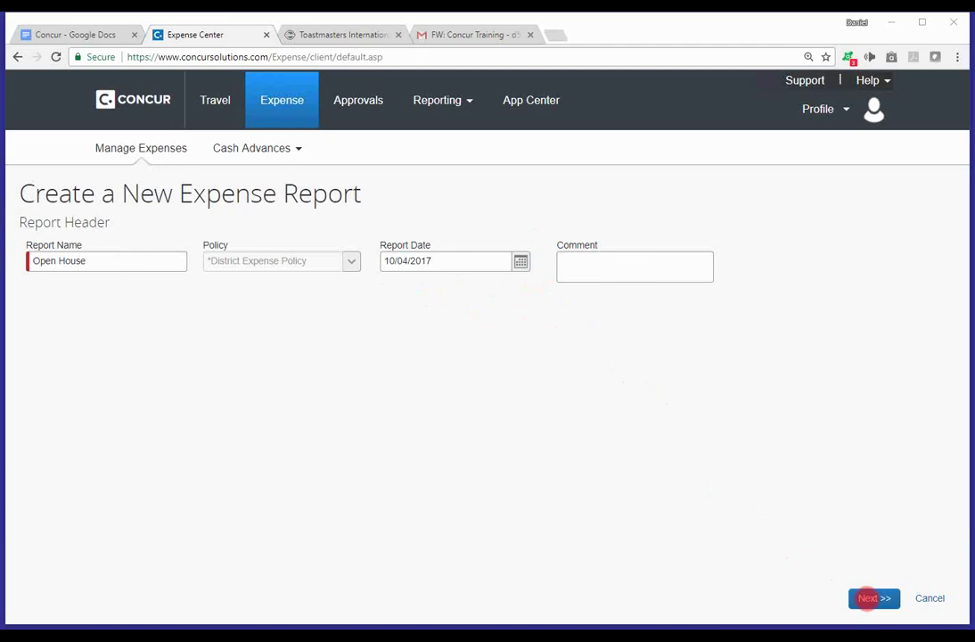
# Create the Open House report and filter expense types with 'ad'.
pyautogui.click(879, 598)
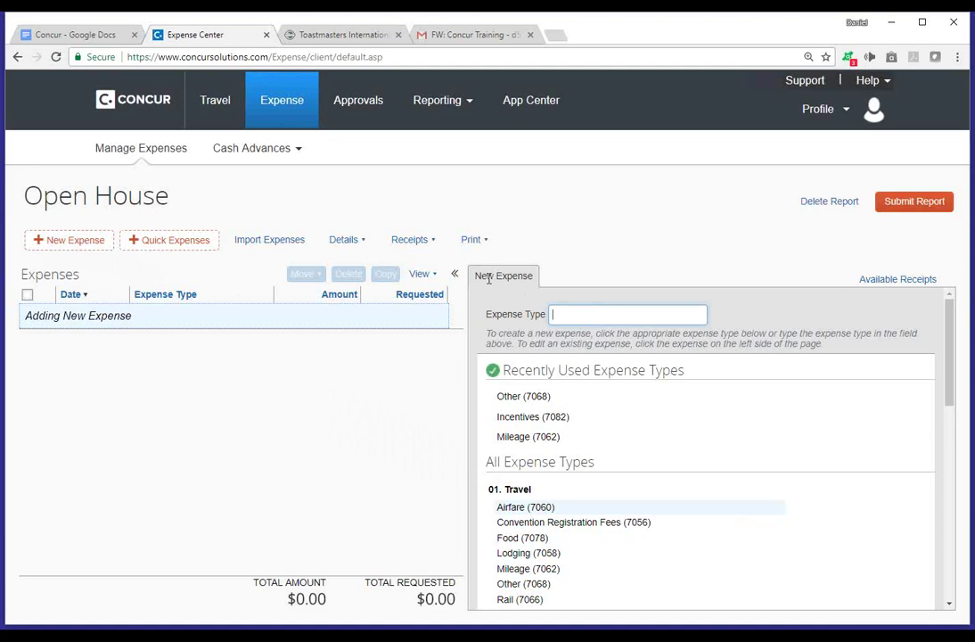
pyautogui.write('ad')
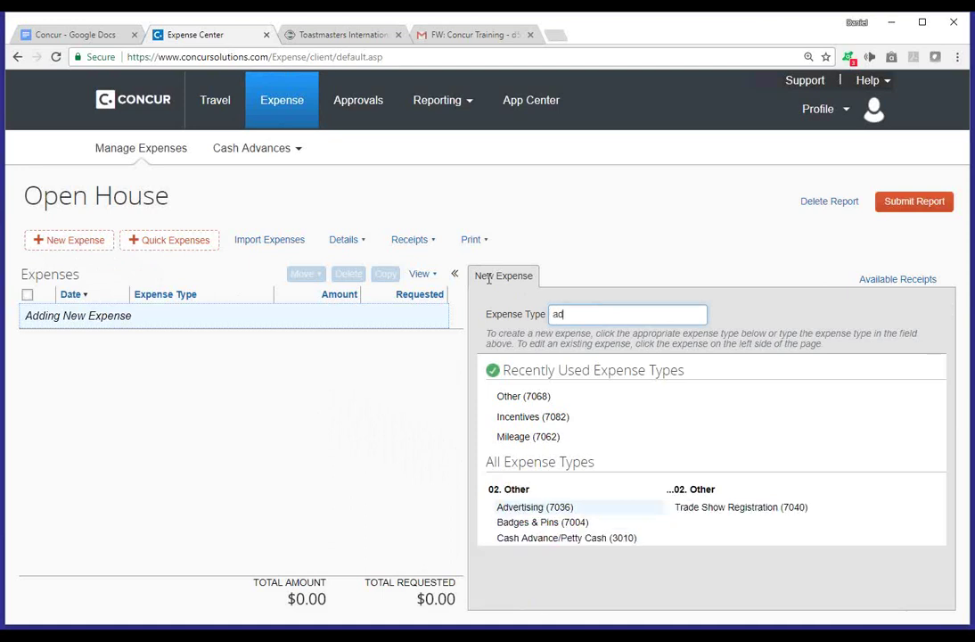
# Choose Advertising, date 09/12/2017, purpose 'Open House' and vendor 'Sam's Club'.
pyautogui.click(550, 515)
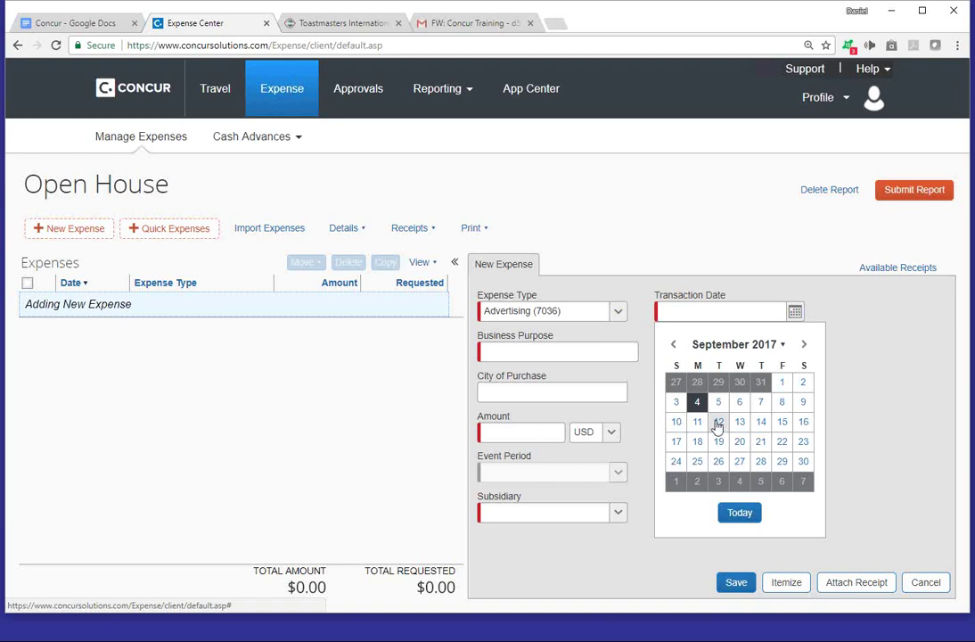
pyautogui.click(719, 422)
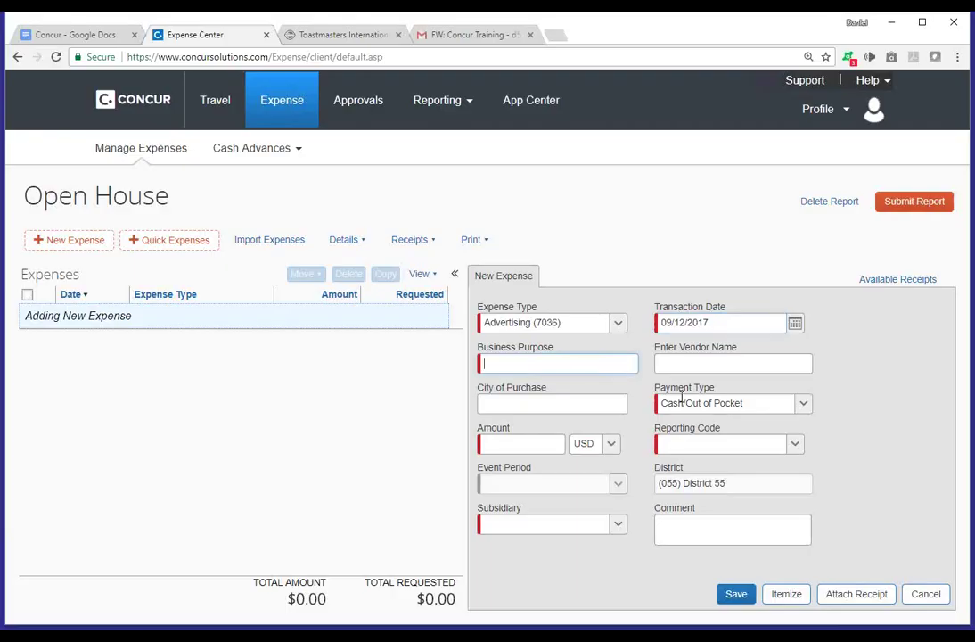
pyautogui.write('Open House')
pyautogui.press('Tab')
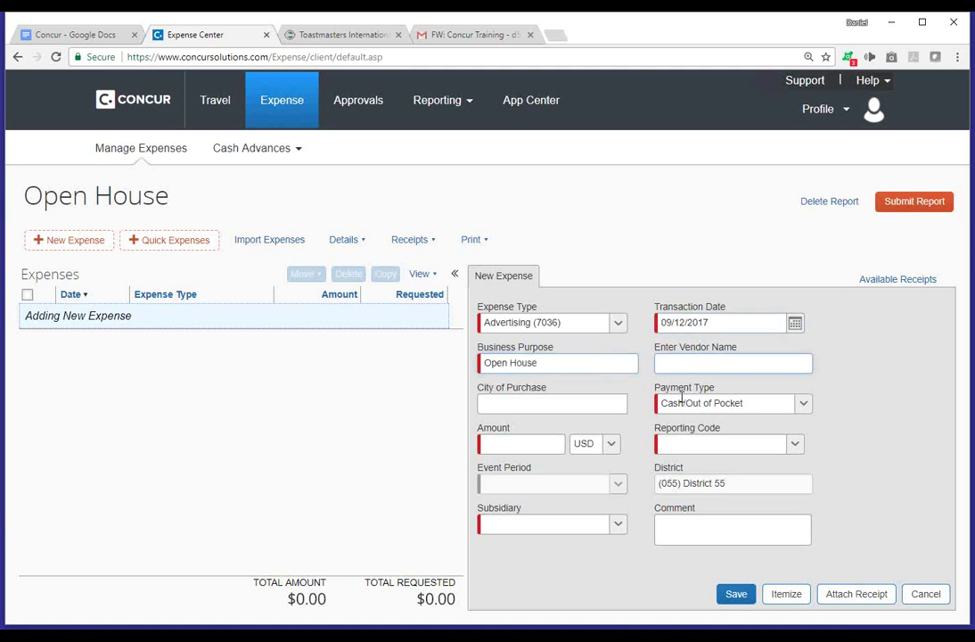
pyautogui.write("Sam's Club")
# Set city Austin, Texas, payment Cash/Out of Pocket and amount 18.30.
pyautogui.click(525, 395)
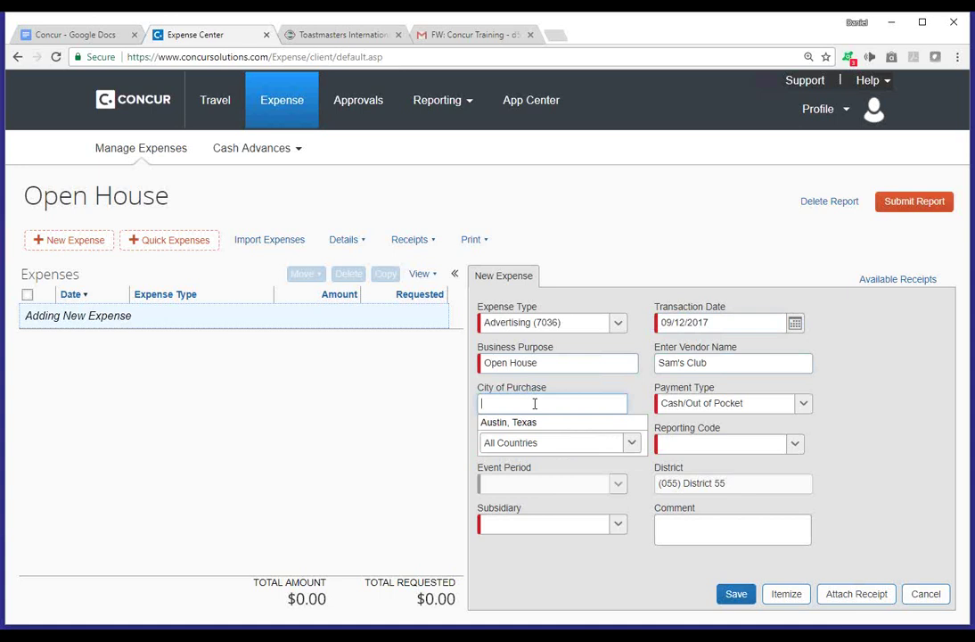
pyautogui.click(542, 424)
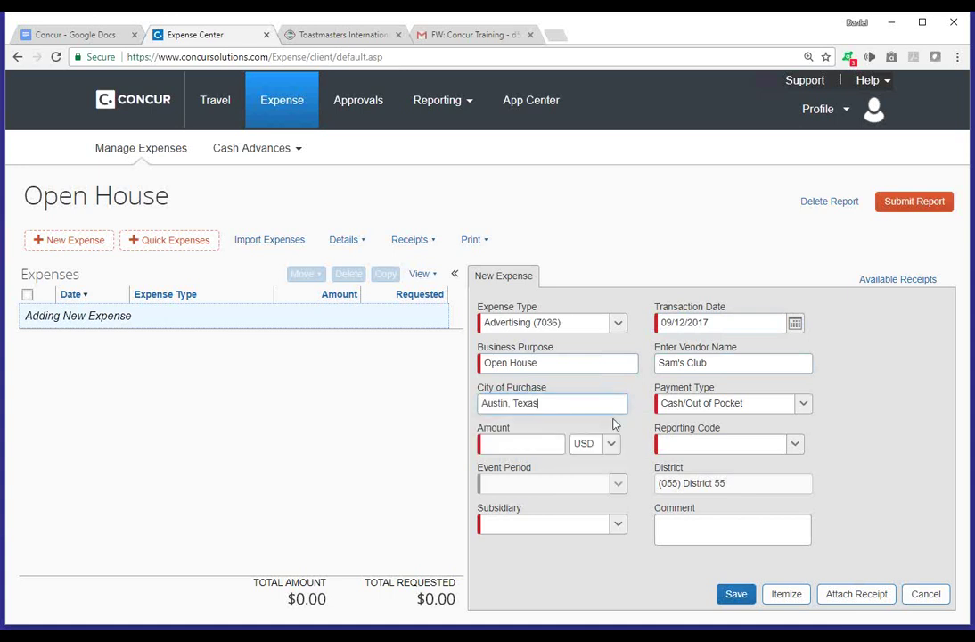
pyautogui.click(803, 405)
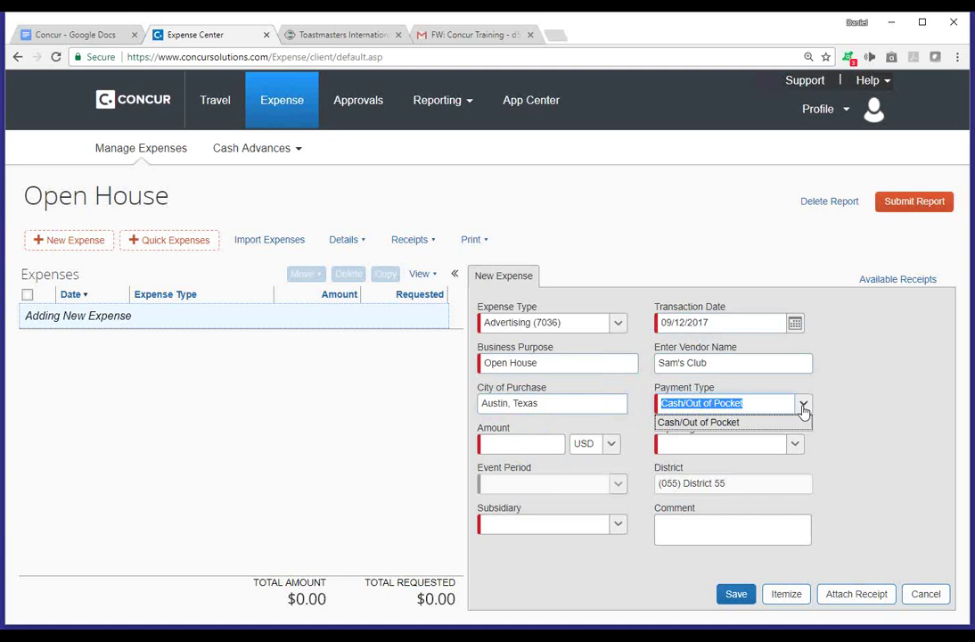
pyautogui.click(762, 422)
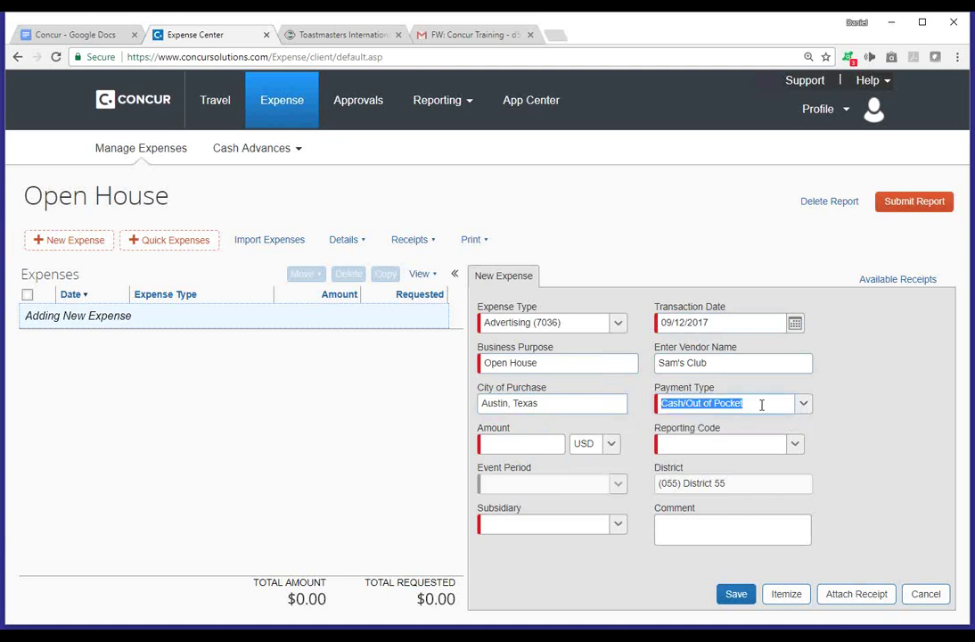
pyautogui.click(542, 451)
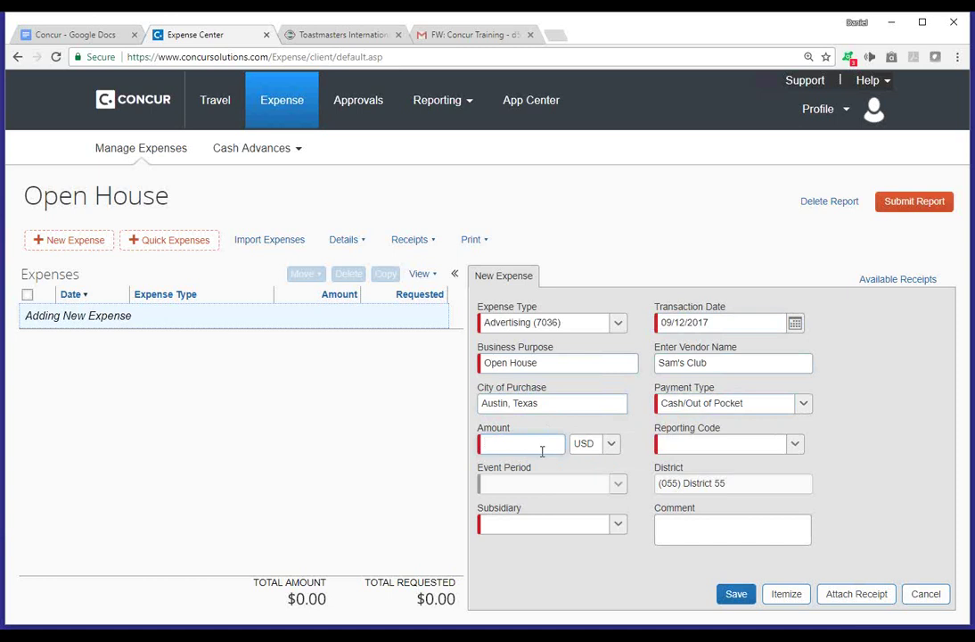
pyautogui.write('18.30')
# Set the reporting code to (520) Marketing - Membership Growth.
pyautogui.click(787, 445)
pyautogui.click(786, 445)
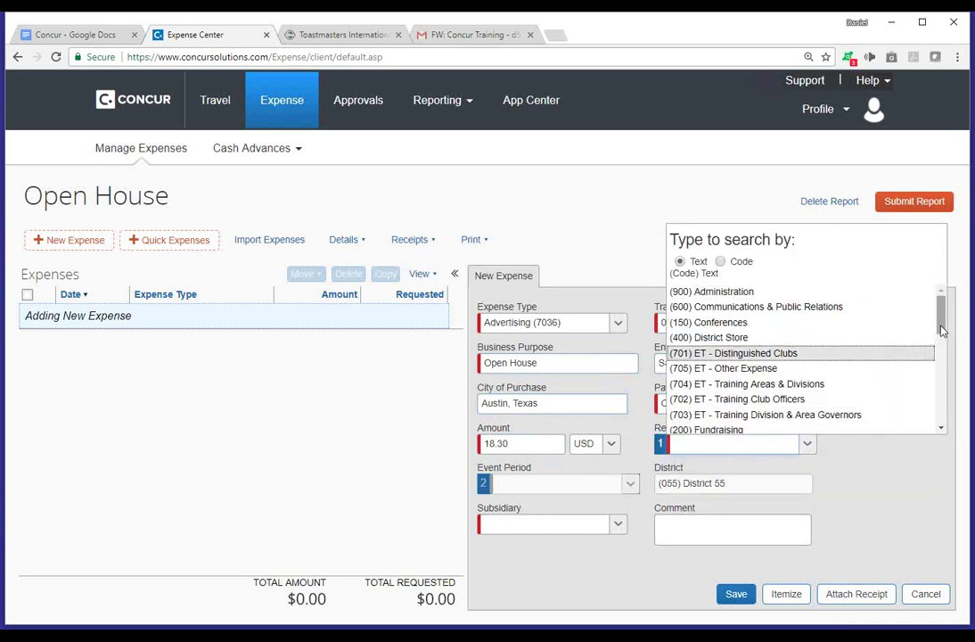
pyautogui.moveTo(941, 331); pyautogui.dragTo(948, 356)
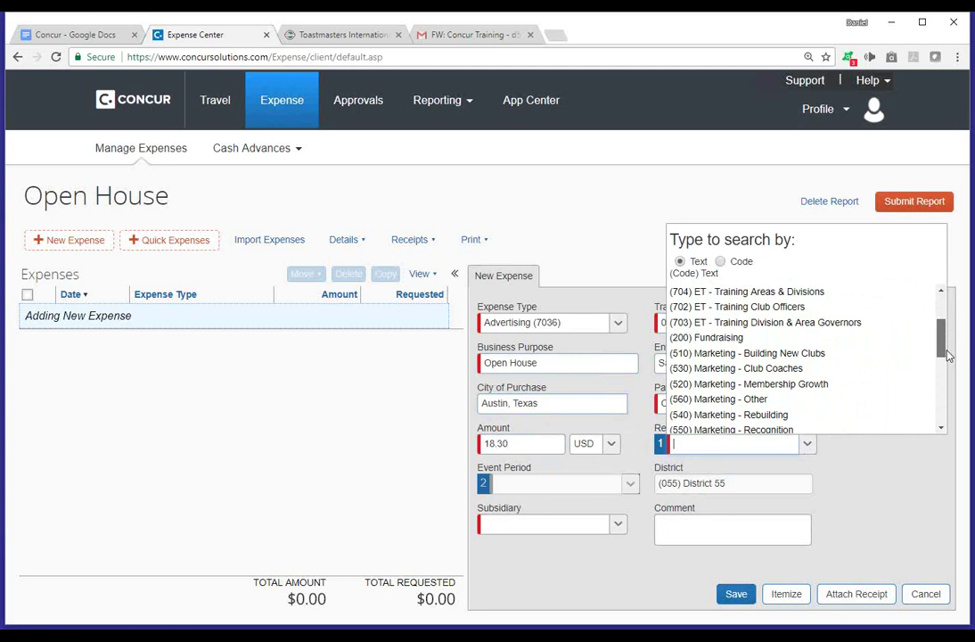
pyautogui.moveTo(949, 356); pyautogui.dragTo(946, 359)
pyautogui.scroll(-1, 797, 340)
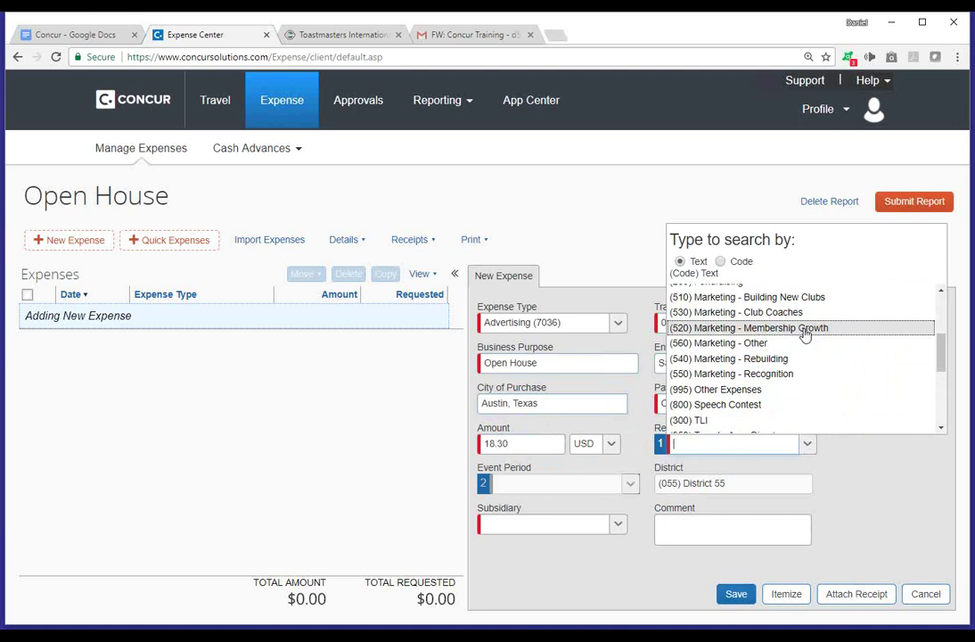
pyautogui.click(805, 328)
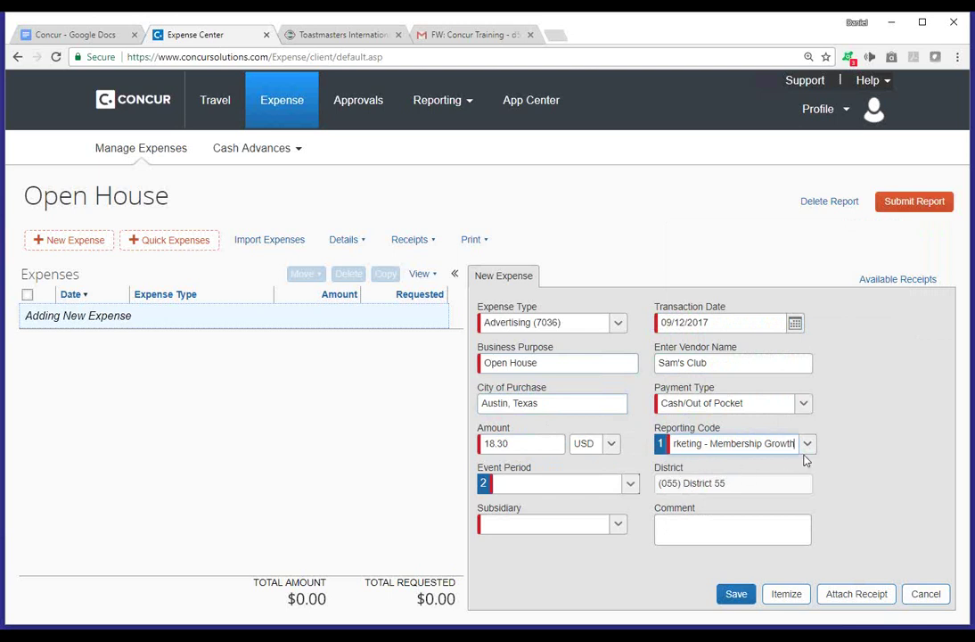
# Set the event period to N/A and the subsidiary to (055A) Area.
pyautogui.click(629, 486)
pyautogui.click(629, 486)
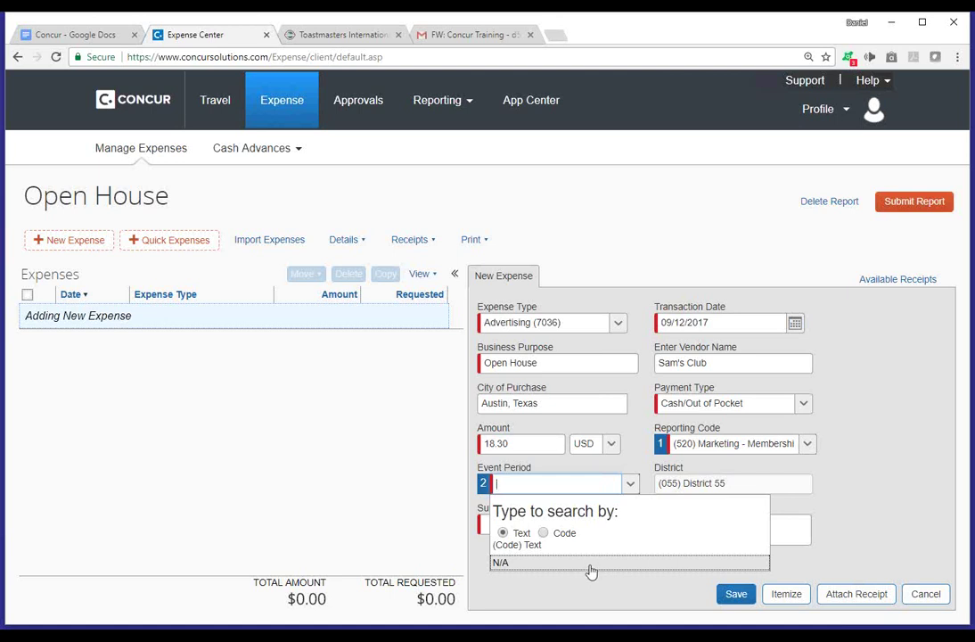
pyautogui.click(590, 564)
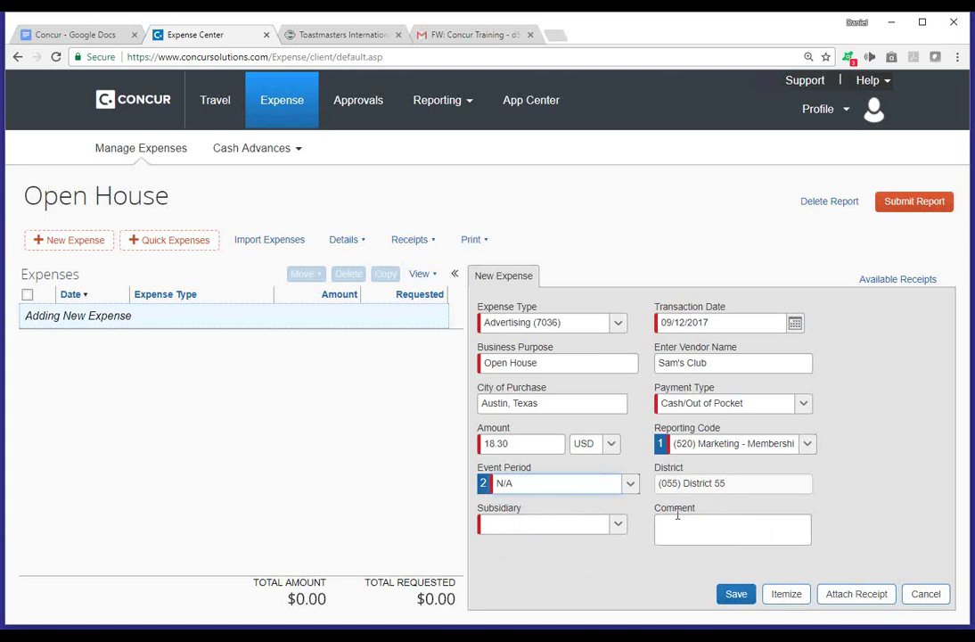
pyautogui.click(619, 527)
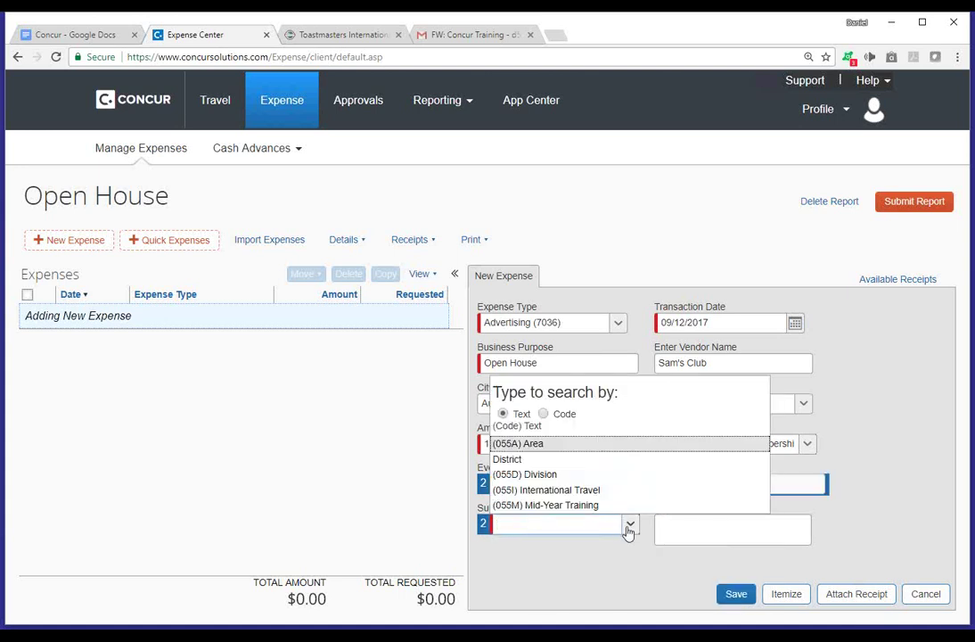
pyautogui.click(615, 443)
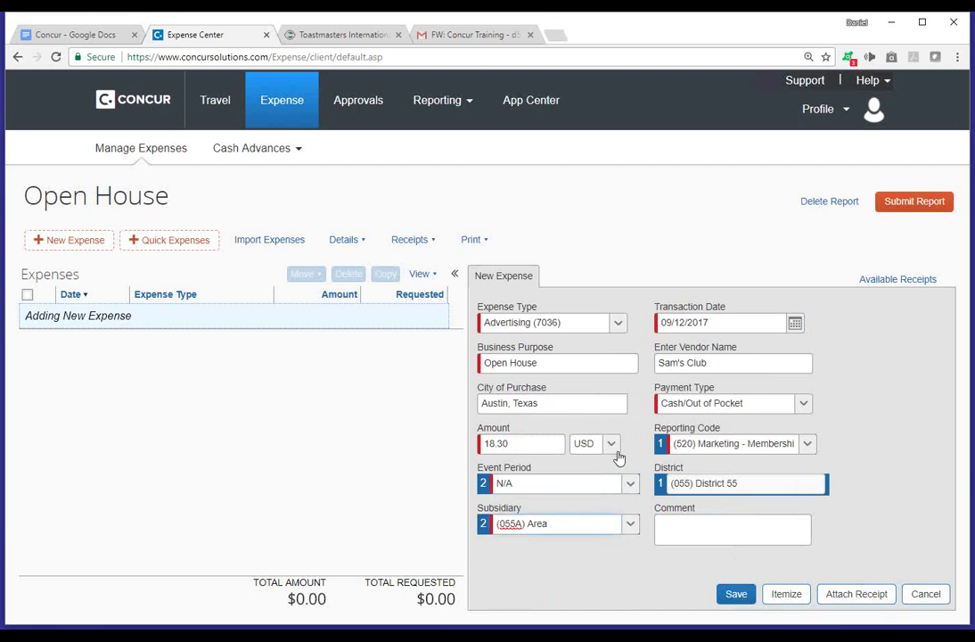
# Save the $18.30 Sam's Club Advertising expense into the Open House report.
pyautogui.click(677, 526)
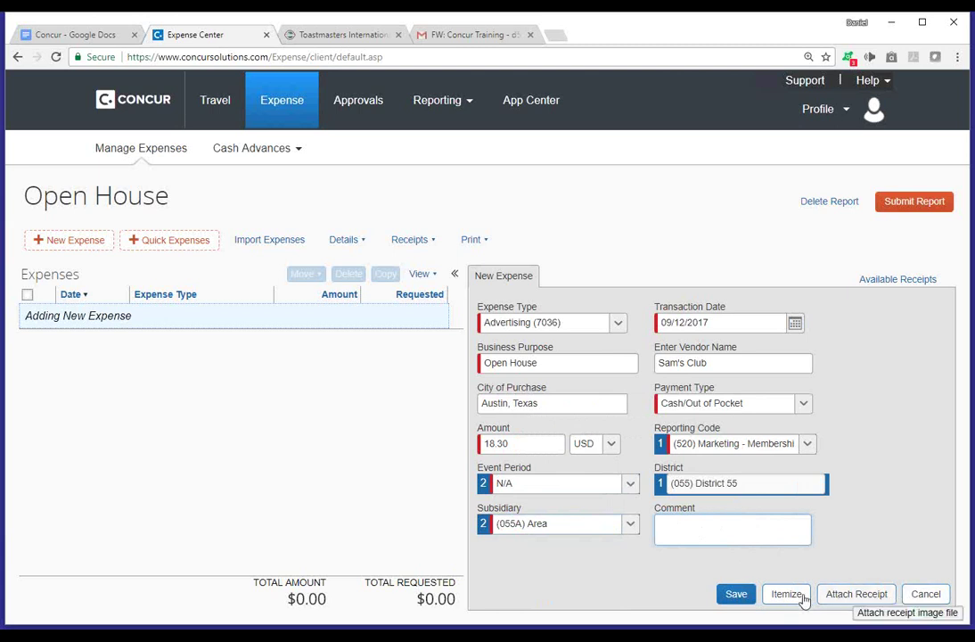
pyautogui.click(736, 594)
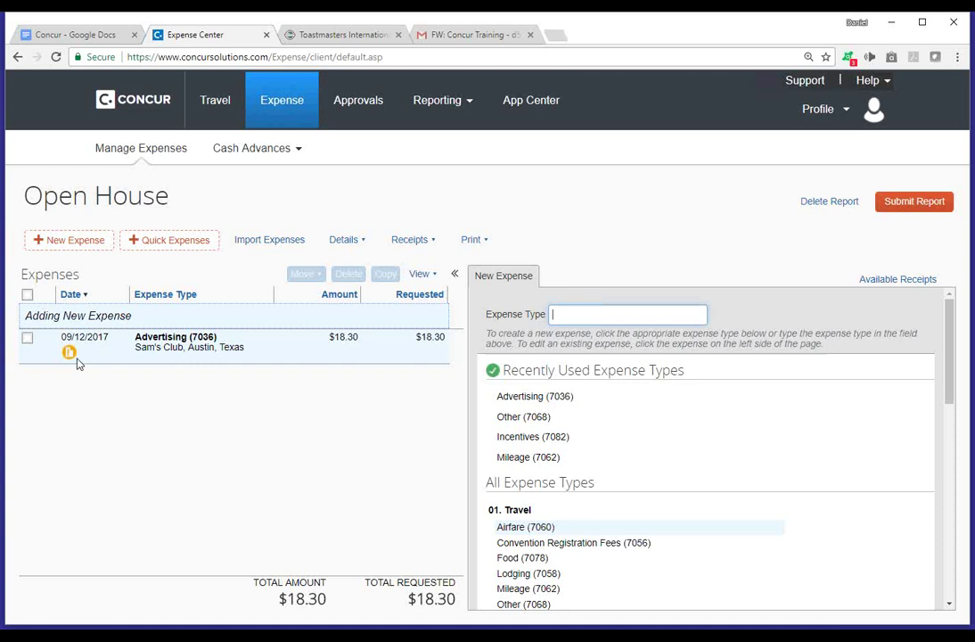
pyautogui.moveTo(72, 360)
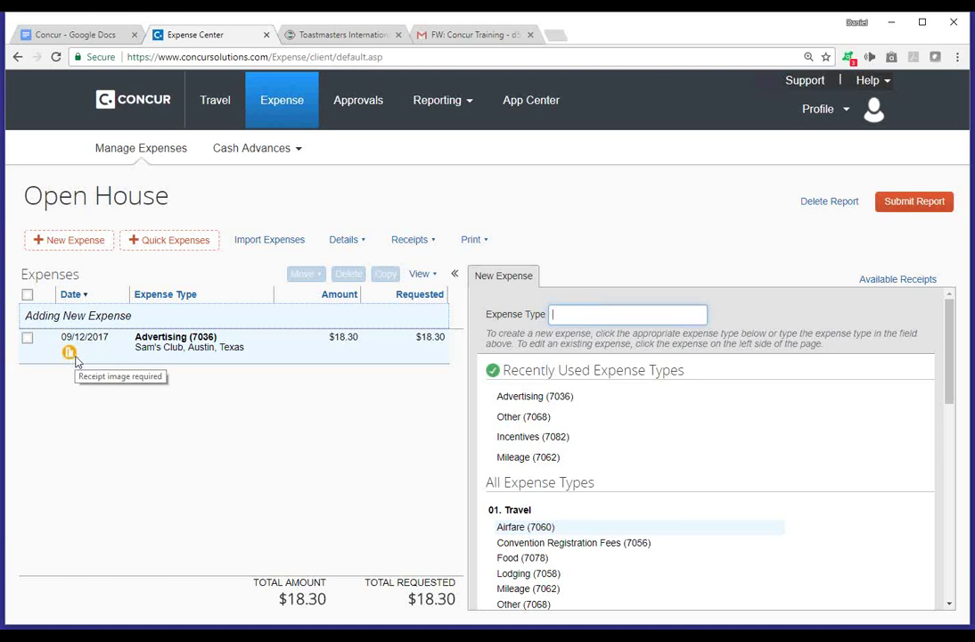
# Open the Advertising expense and bring up its Attach Receipt dialog.
pyautogui.click(97, 349)
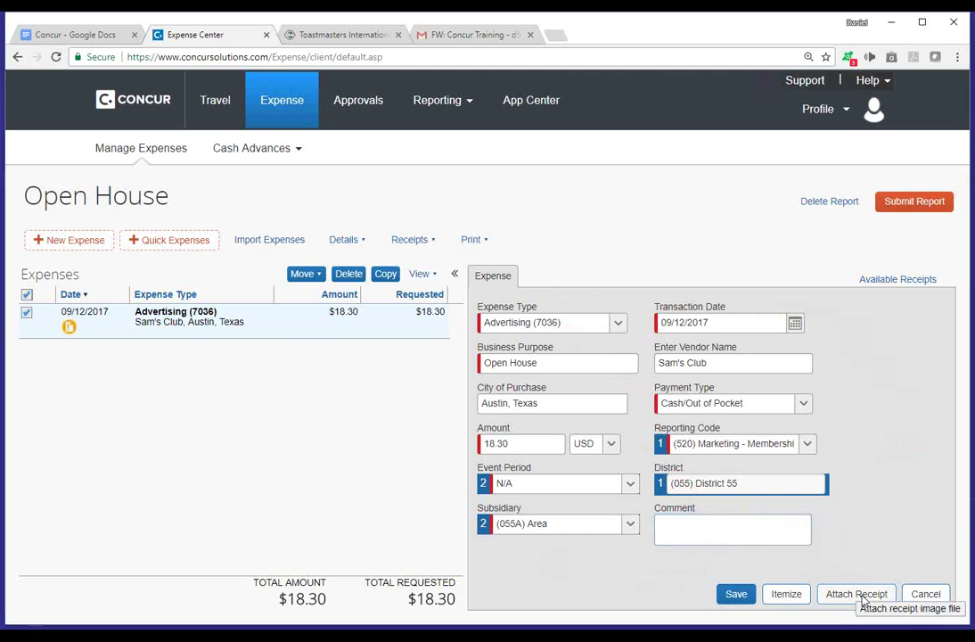
pyautogui.click(857, 595)
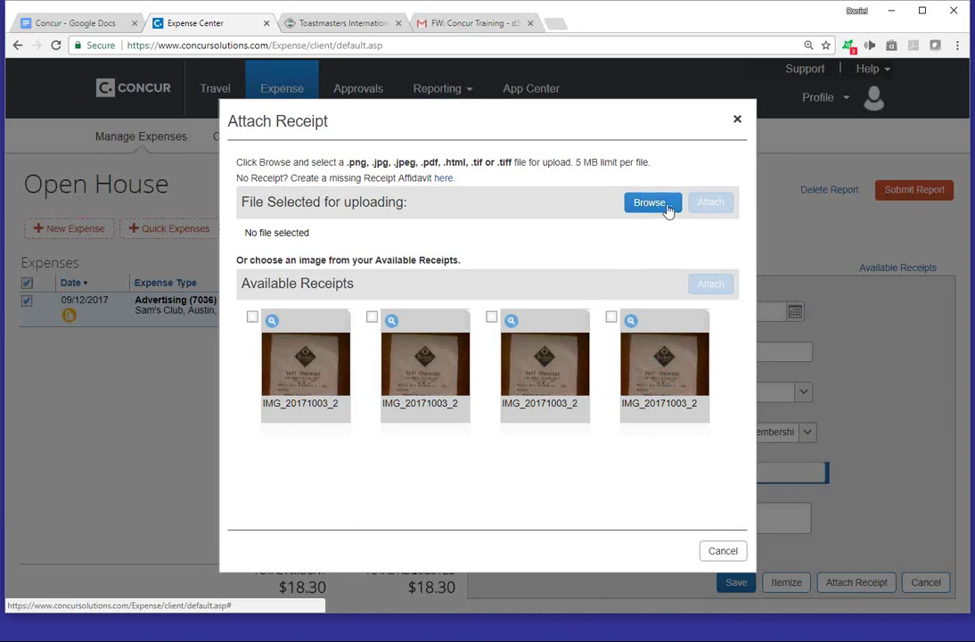
# Upload IMG_20171003_213202356.jpg from Downloads as the expense's receipt.
pyautogui.click(665, 209)
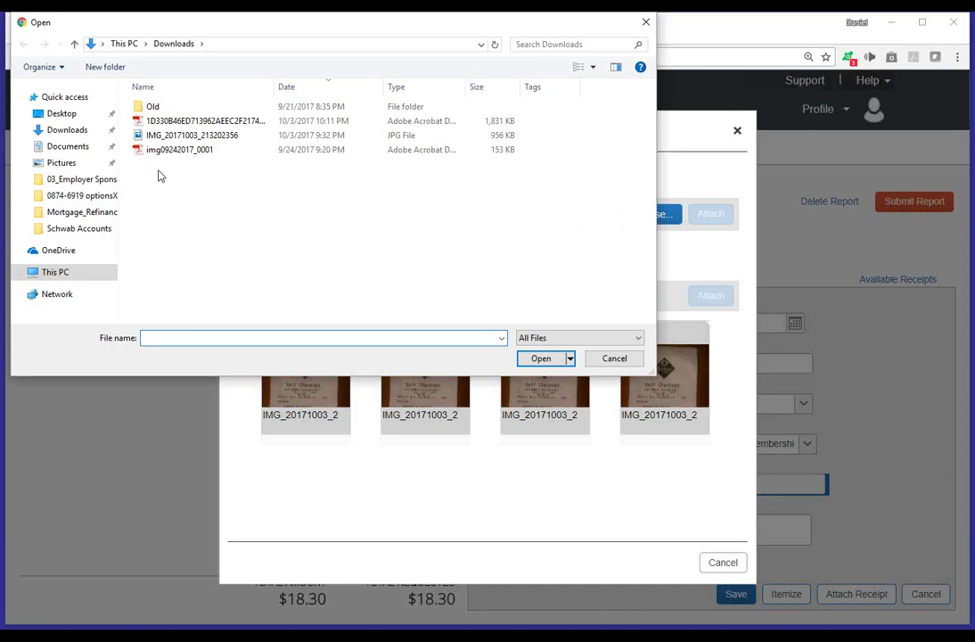
pyautogui.click(200, 140)
pyautogui.doubleClick(199, 140)
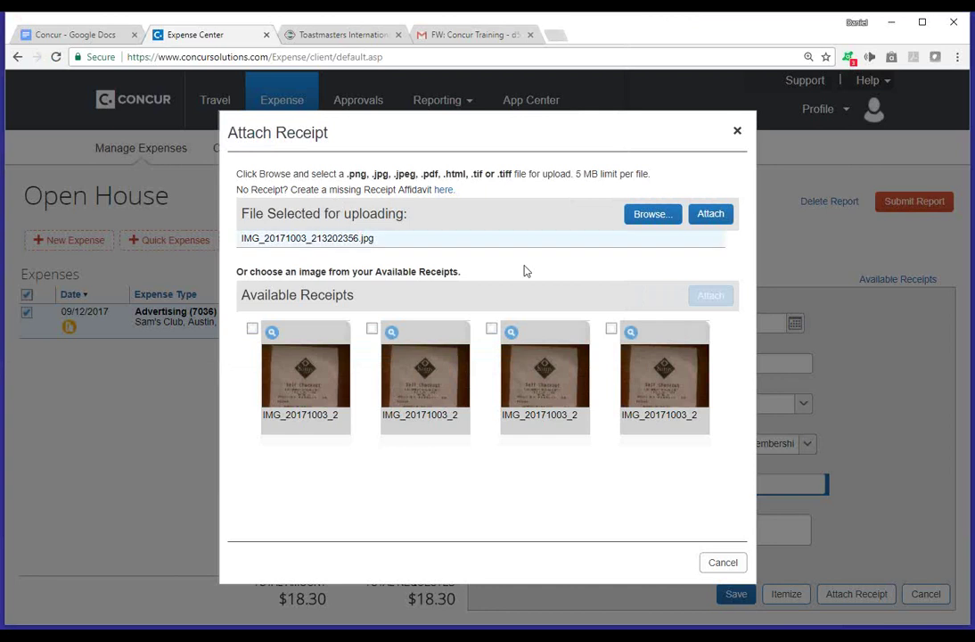
pyautogui.click(713, 222)
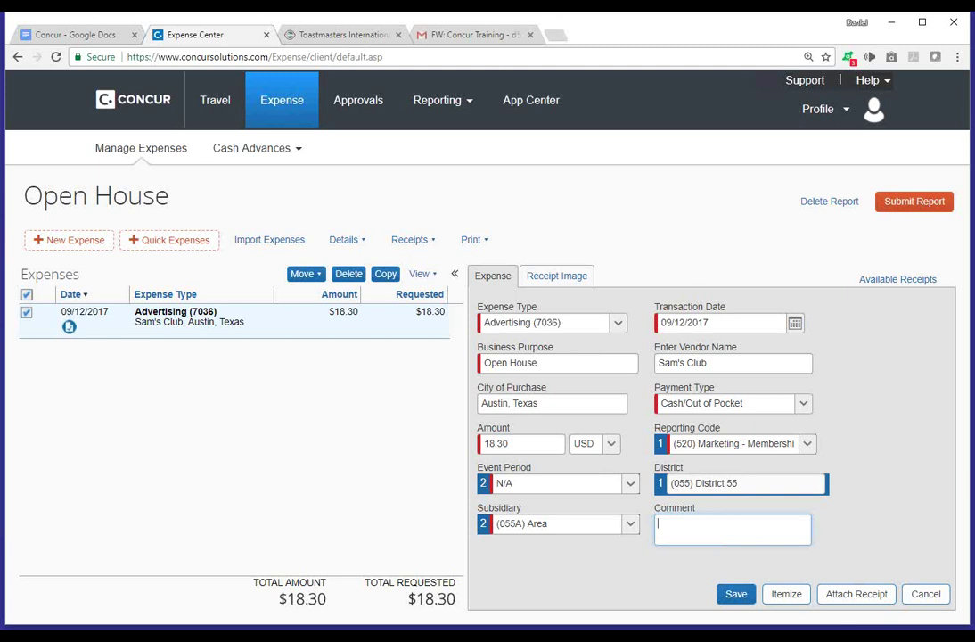
# Show the Receipt Image tab with the attached Sam's Club receipt.
pyautogui.click(584, 403)
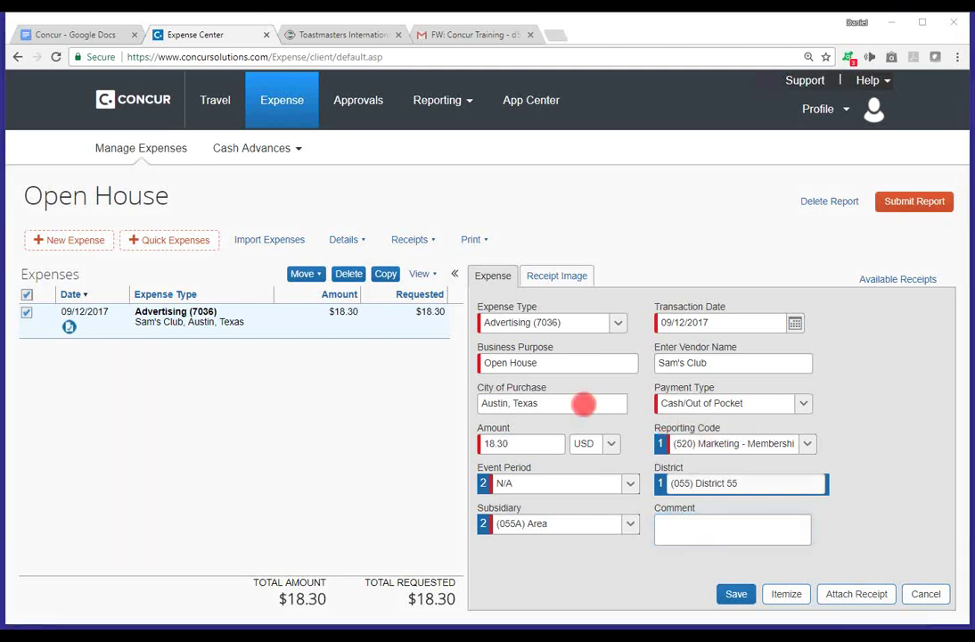
pyautogui.click(589, 283)
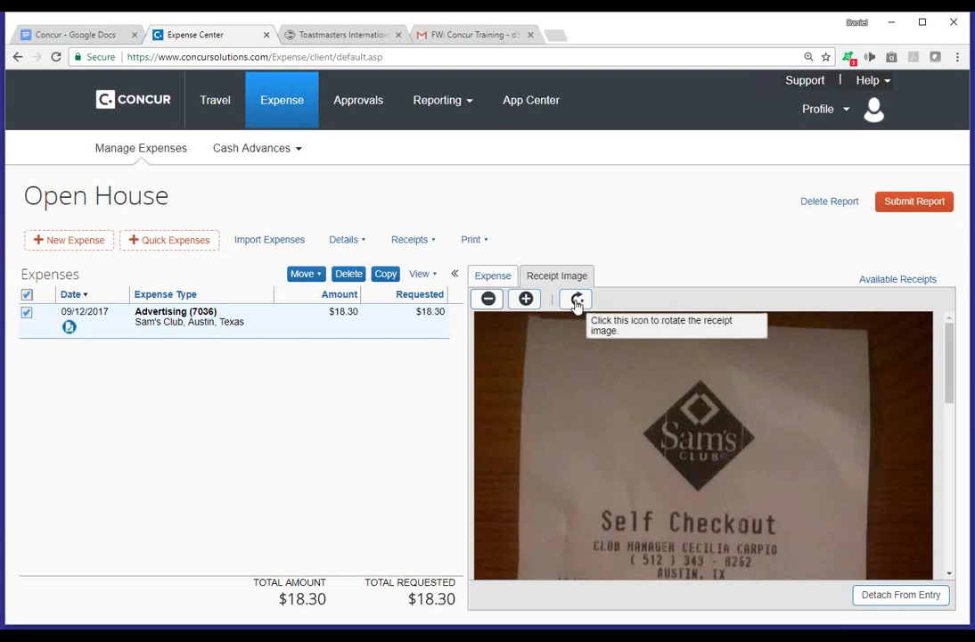
# Rotate the Sam's Club receipt image a full turn back upright and scroll to its 18.32 total.
pyautogui.click(577, 299)
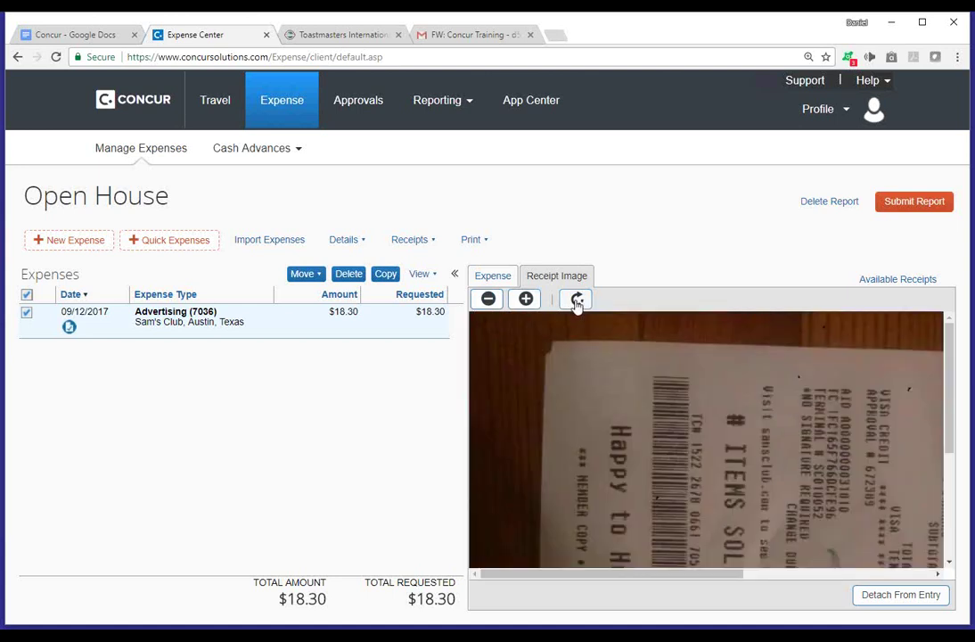
pyautogui.click(577, 300)
pyautogui.click(577, 299)
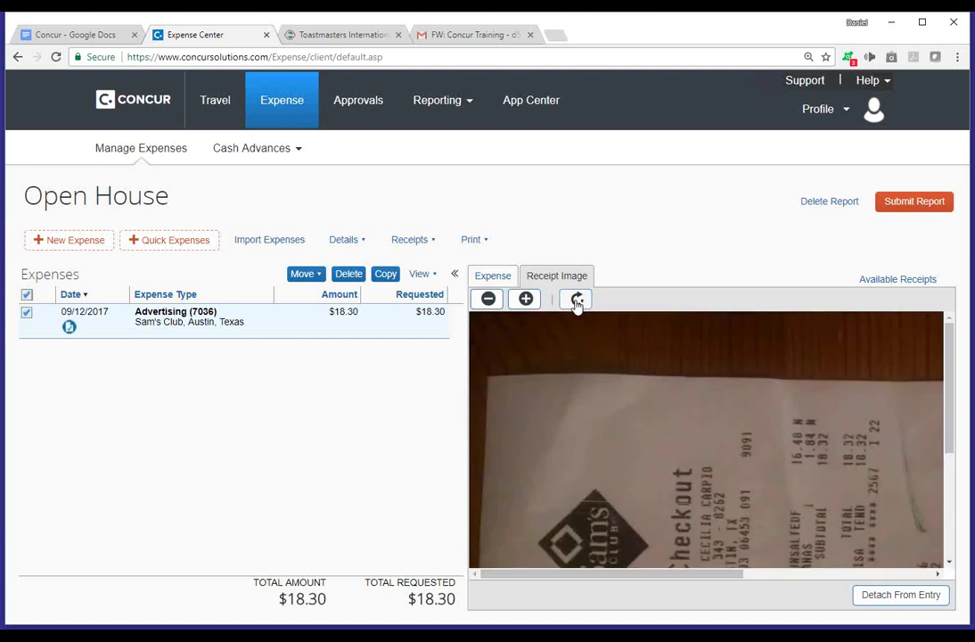
pyautogui.click(577, 300)
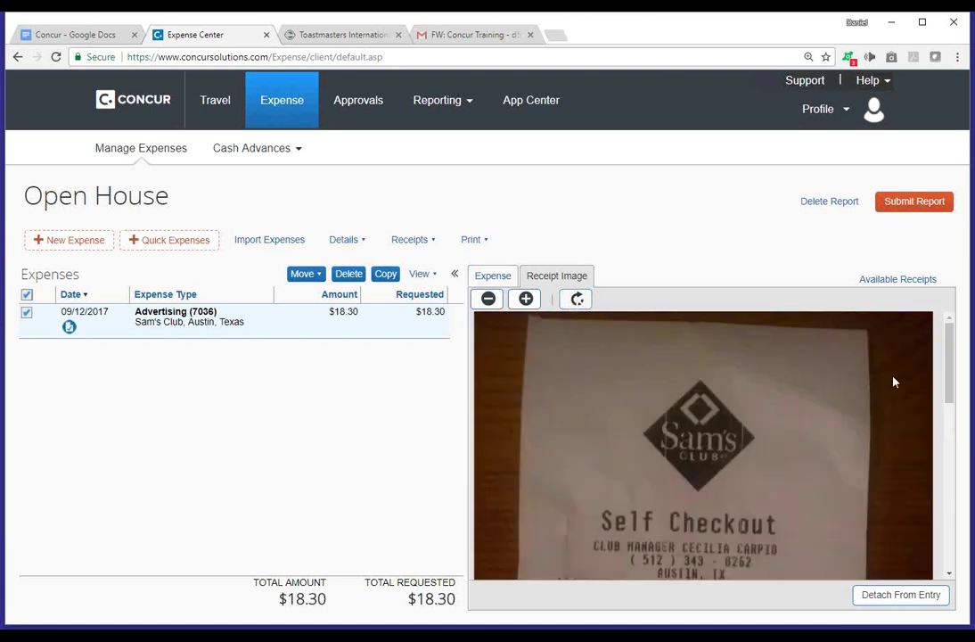
pyautogui.moveTo(949, 370); pyautogui.dragTo(786, 458)
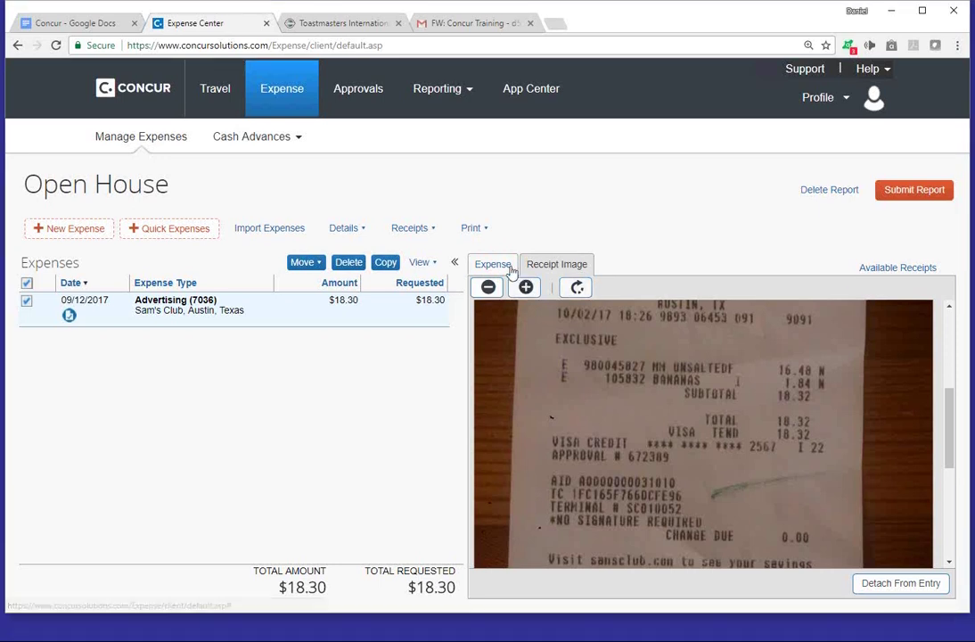
# Change the Sam's Club Advertising expense amount from 18.30 to 18.32 and save it.
pyautogui.click(499, 277)
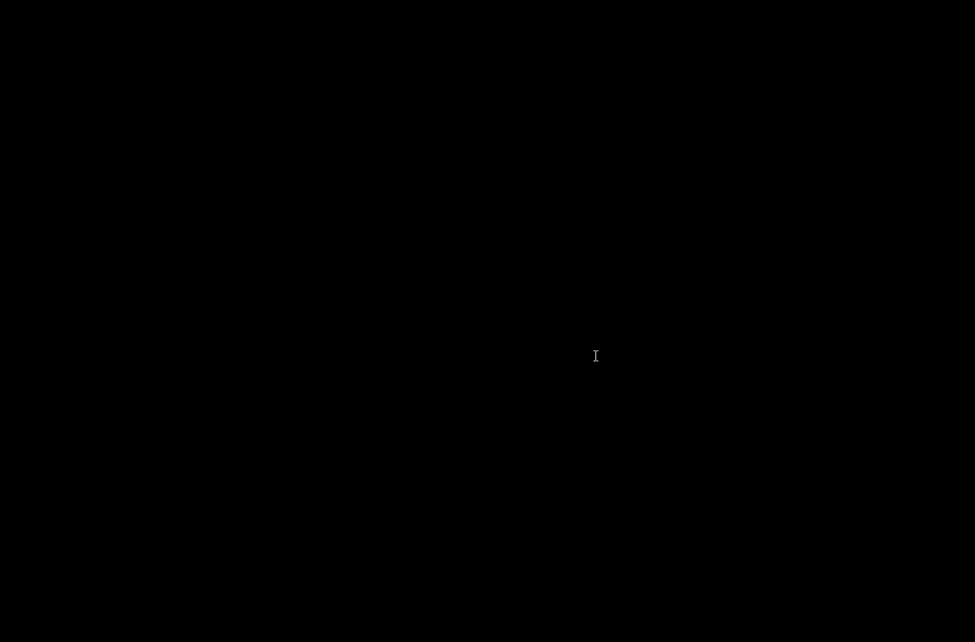
pyautogui.click(529, 431)
pyautogui.press('BackSpace')
pyautogui.write('2')
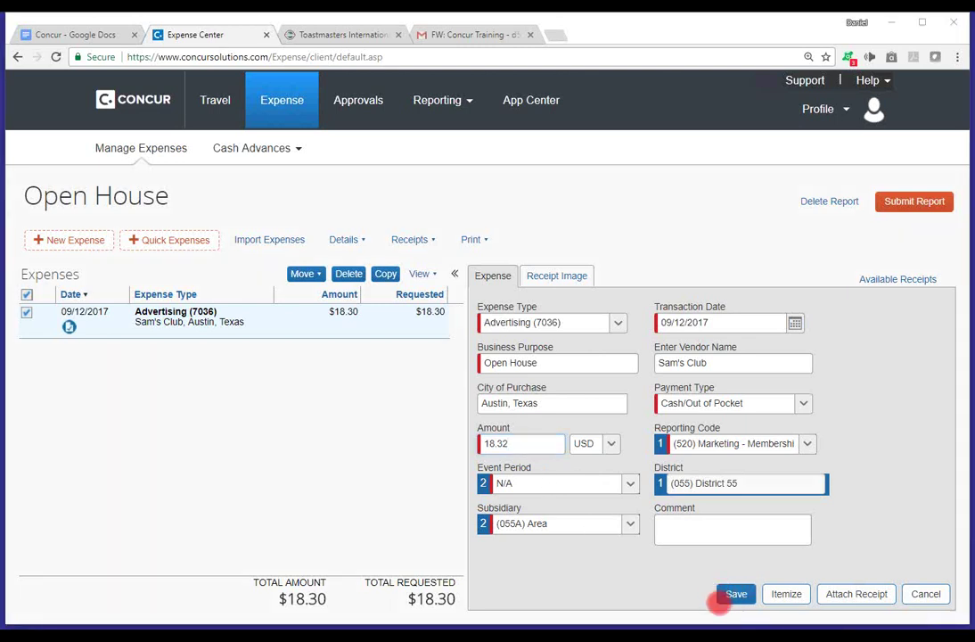
pyautogui.click(733, 596)
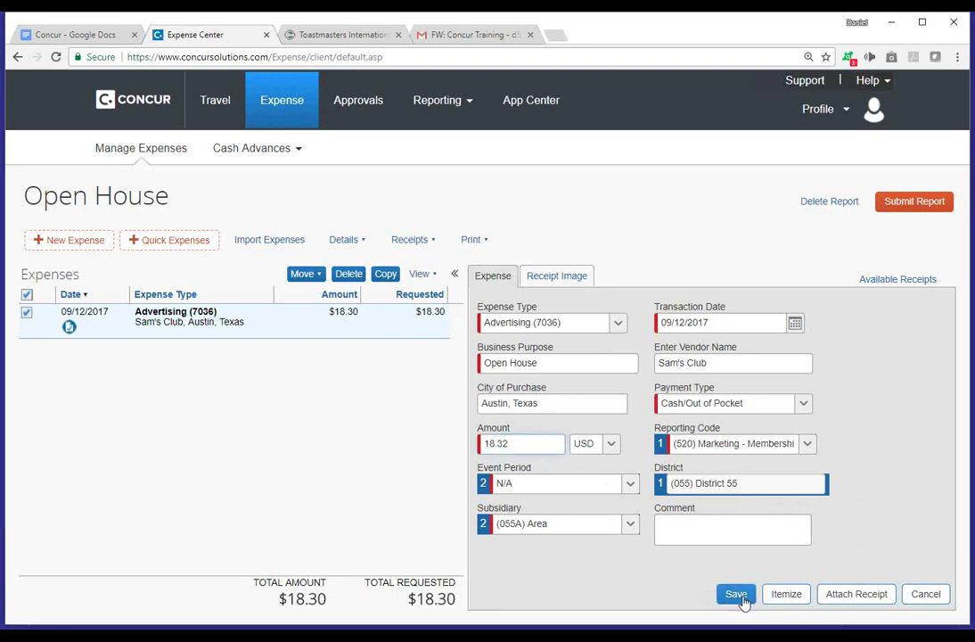
pyautogui.click(742, 597)
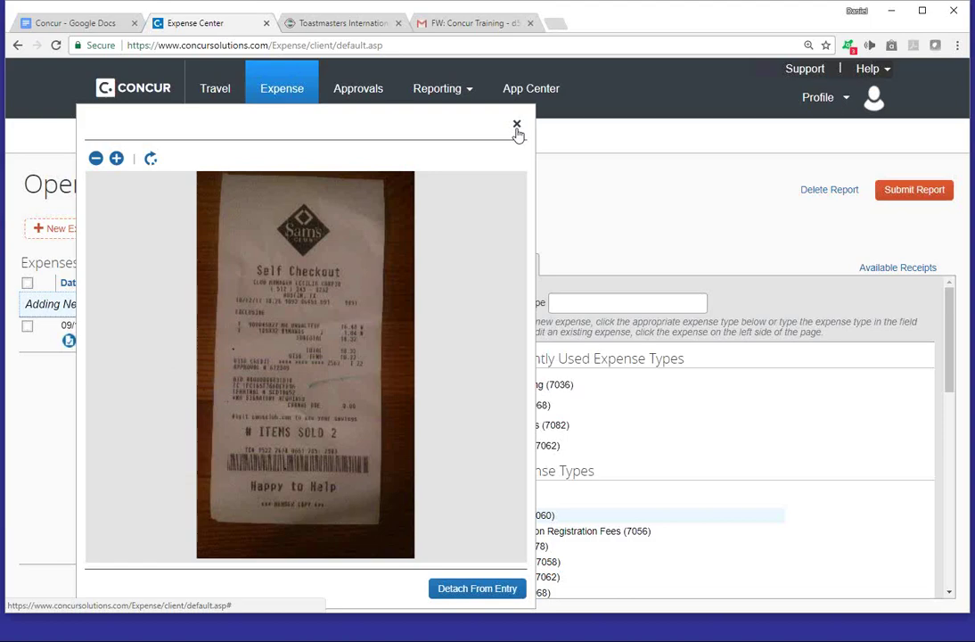
pyautogui.click(517, 128)
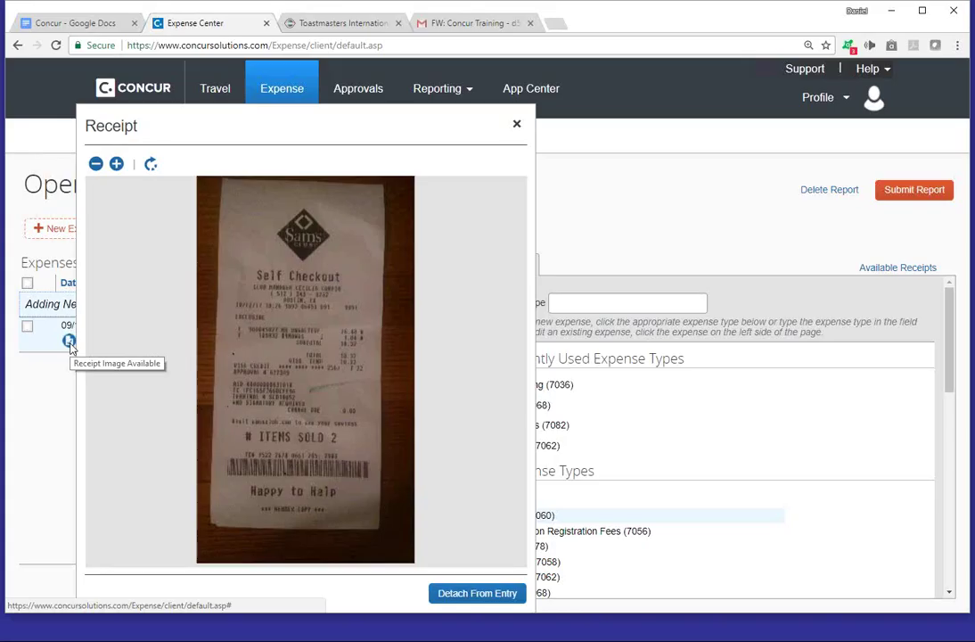
pyautogui.click(72, 357)
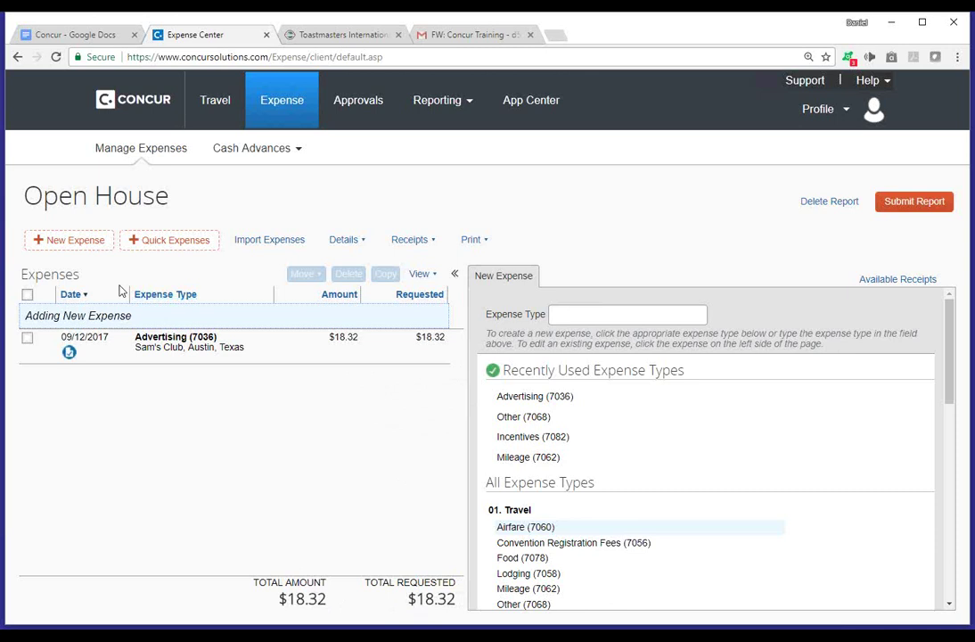
pyautogui.scroll(-3, 638, 514)
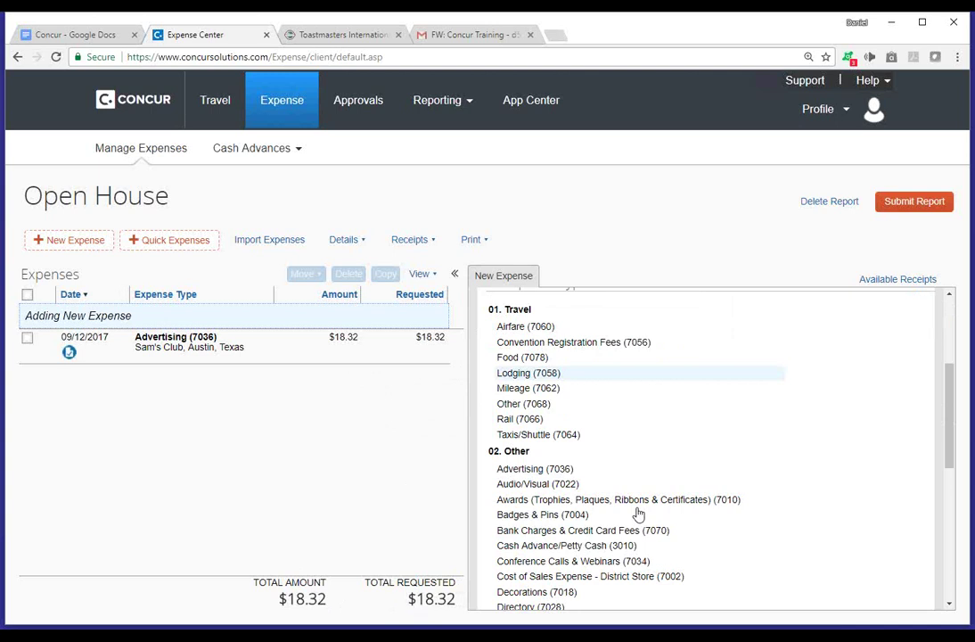
pyautogui.scroll(-1, 638, 514)
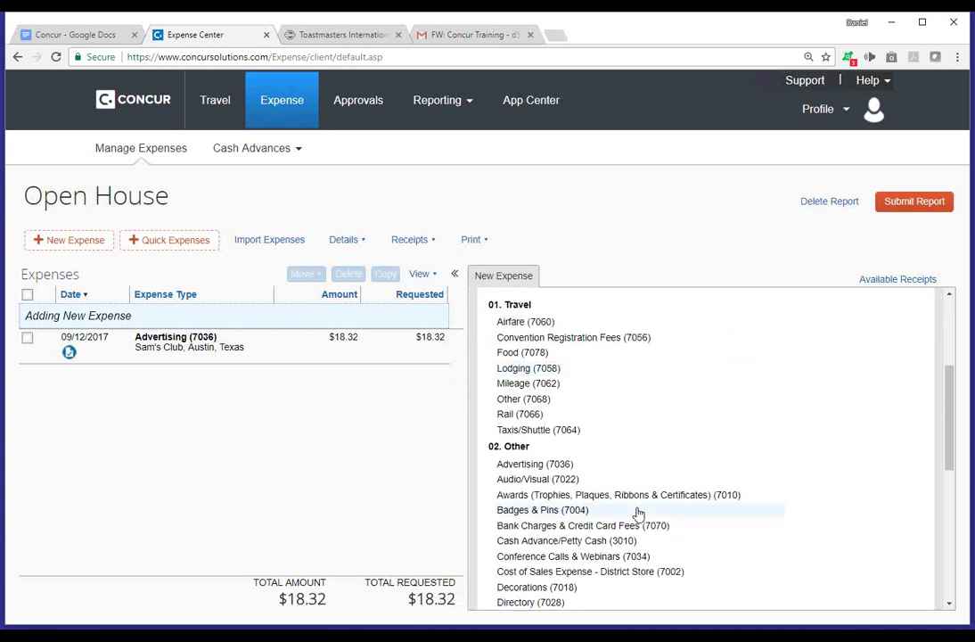
pyautogui.scroll(-1, 638, 515)
pyautogui.click(545, 395)
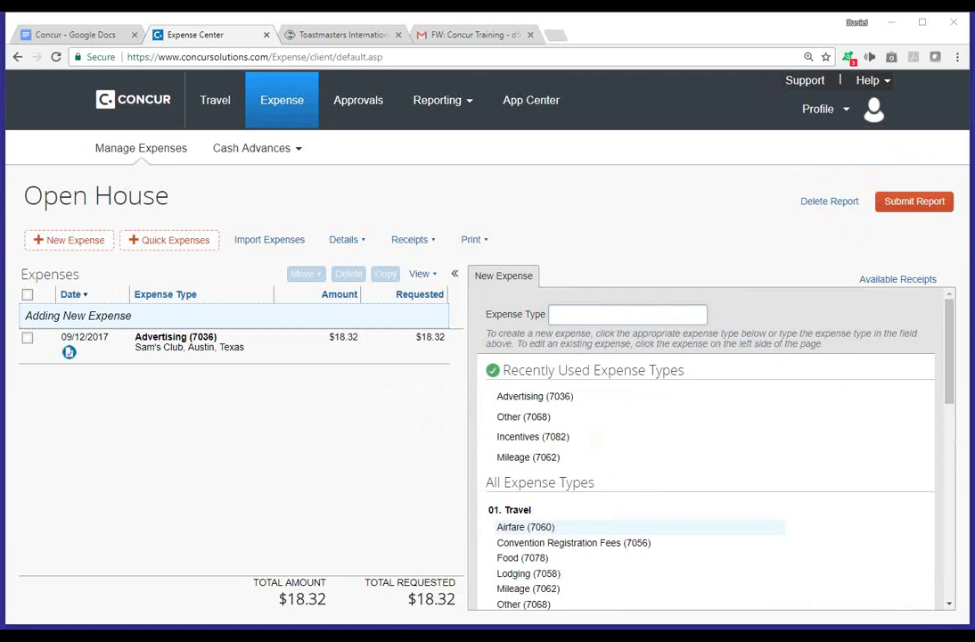
pyautogui.click(337, 36)
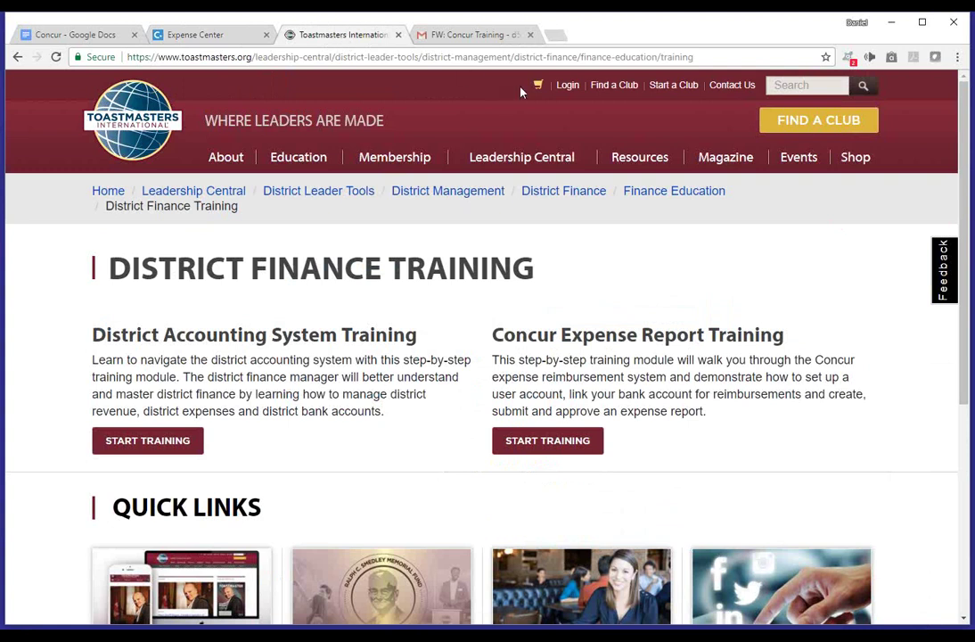
pyautogui.click(788, 85)
pyautogui.write('concur')
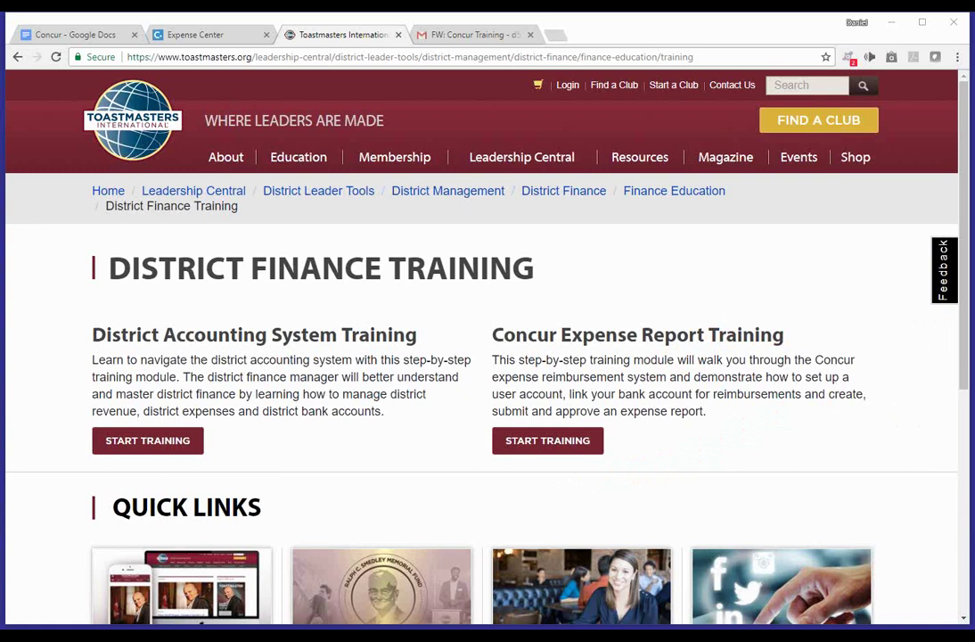
# Switch from the Concur report to the 'Concur - Google Docs' training outline.
pyautogui.click(210, 35)
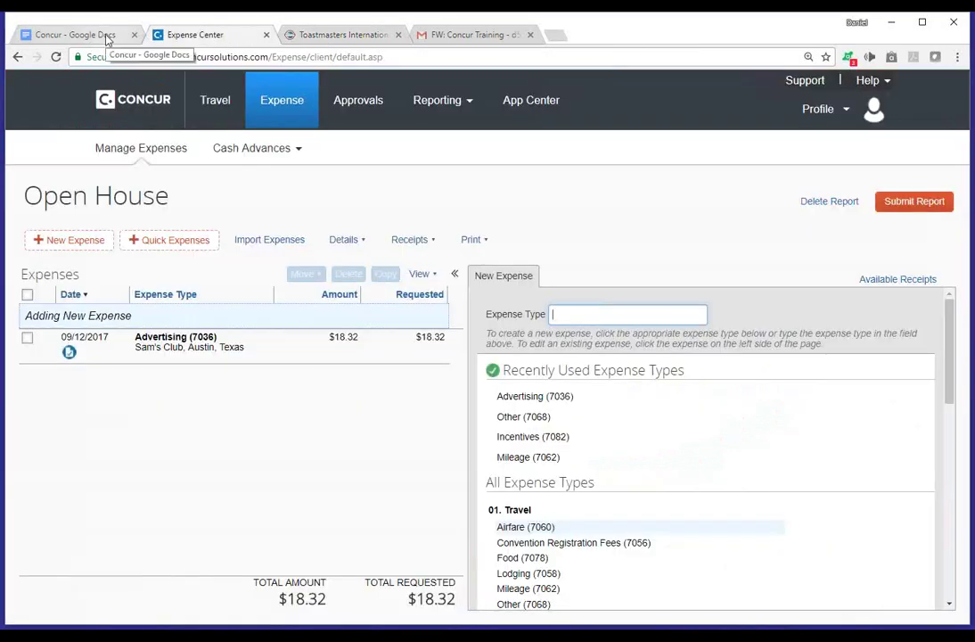
pyautogui.click(107, 39)
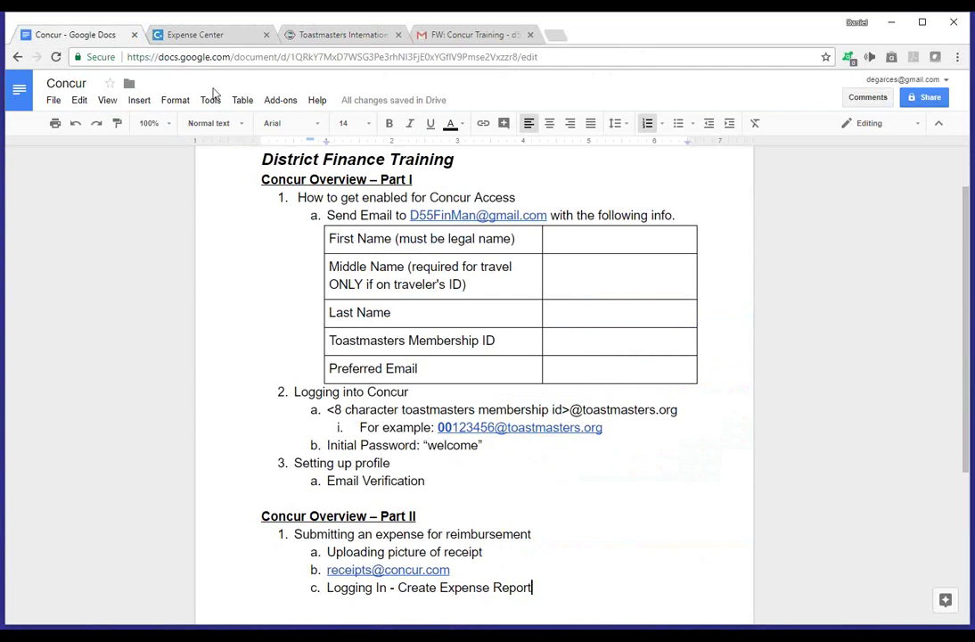